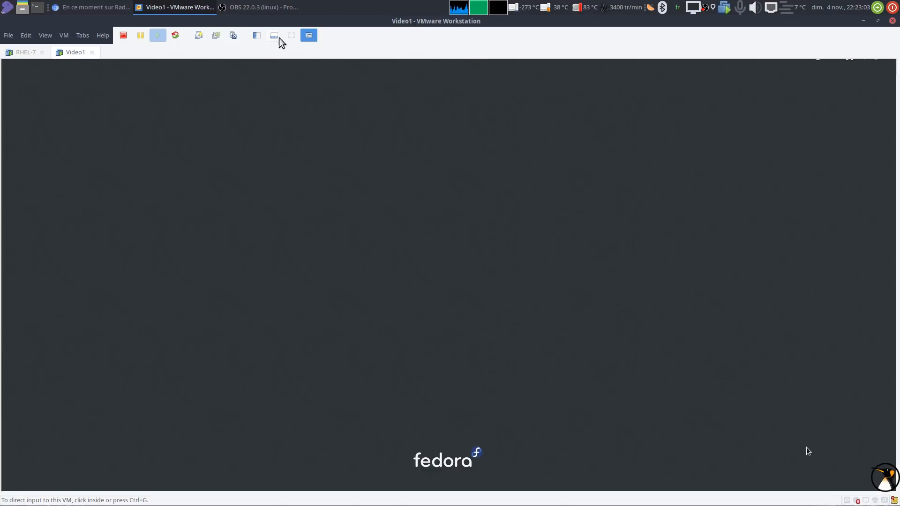
Step: Show the Fedora virtual machine full screen and log in with the account password
left_click(291, 35)
left_click(437, 256)
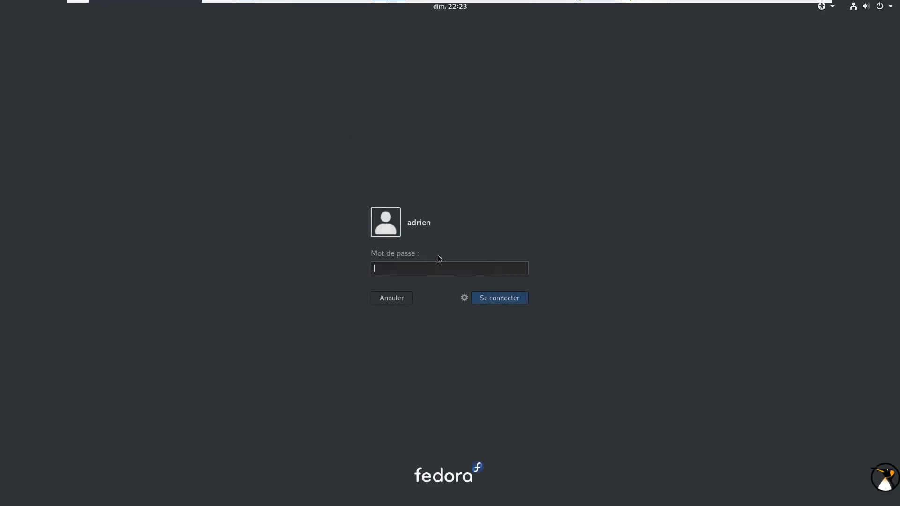
type("••••••••••••")
key("Return")
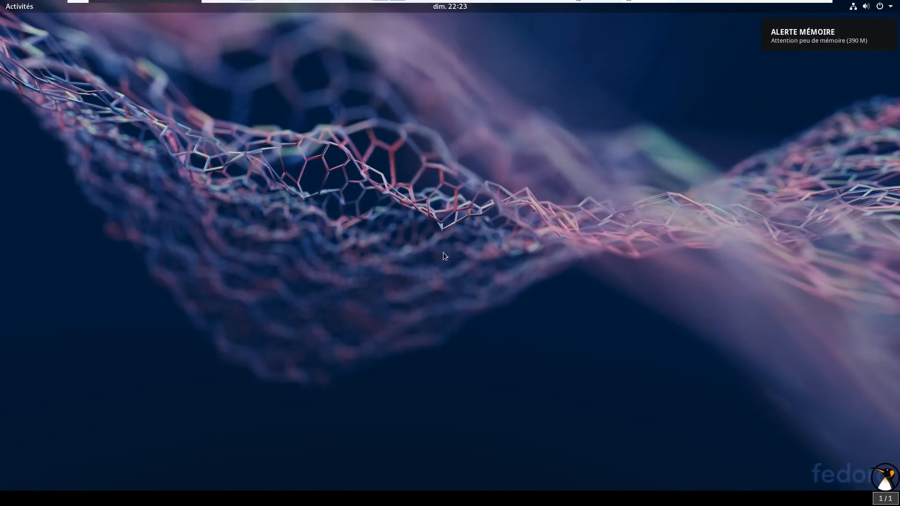
Step: Open the Logiciels software centre and search its catalogue for htop
left_click(11, 7)
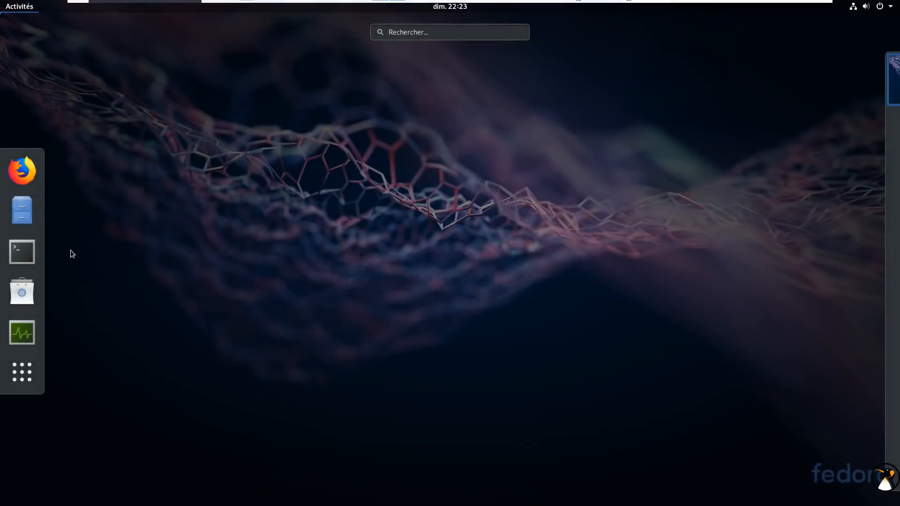
left_click(20, 291)
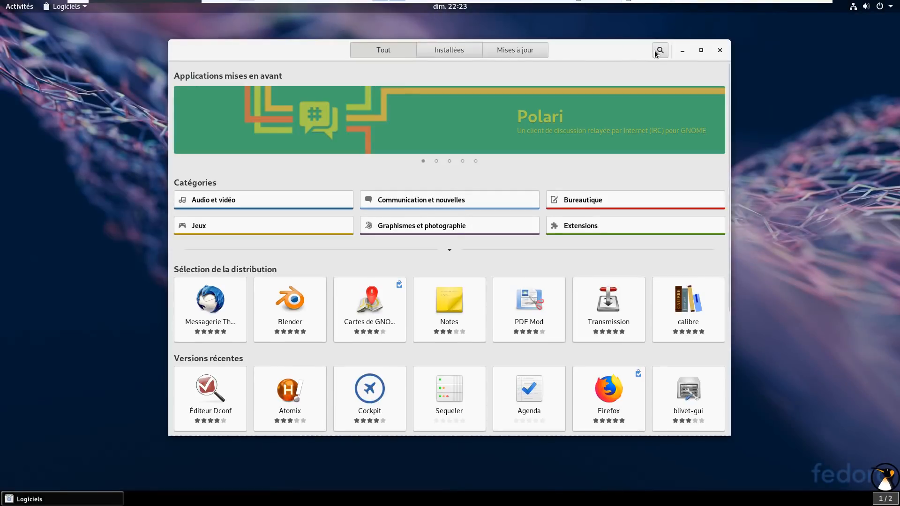
left_click(659, 50)
type("htop")
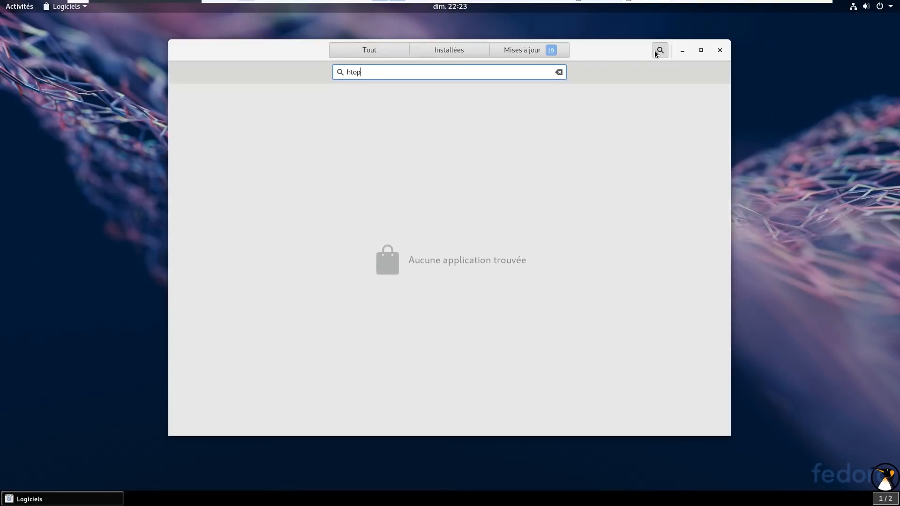
Step: Search the software catalogue for php and for nmon
key("ctrl+a")
type("php")
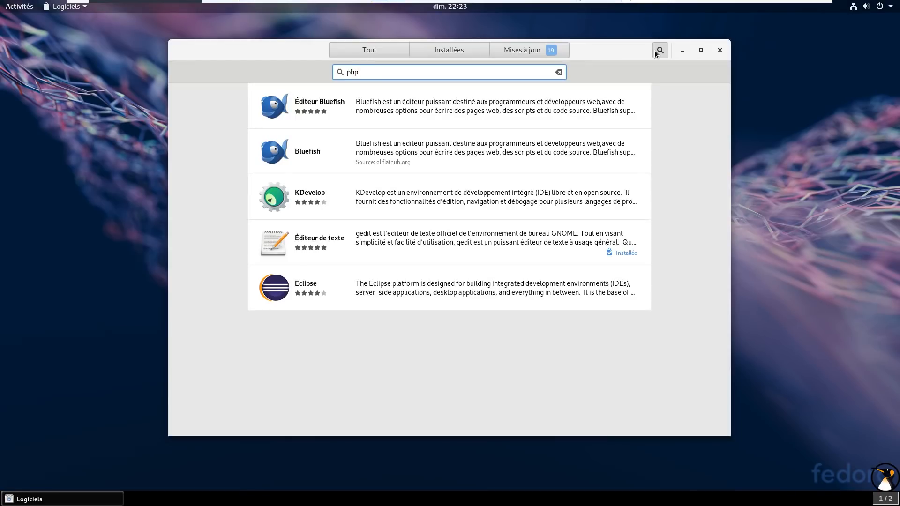
key("BackSpace")
key("BackSpace")
key("BackSpace")
type("nmon")
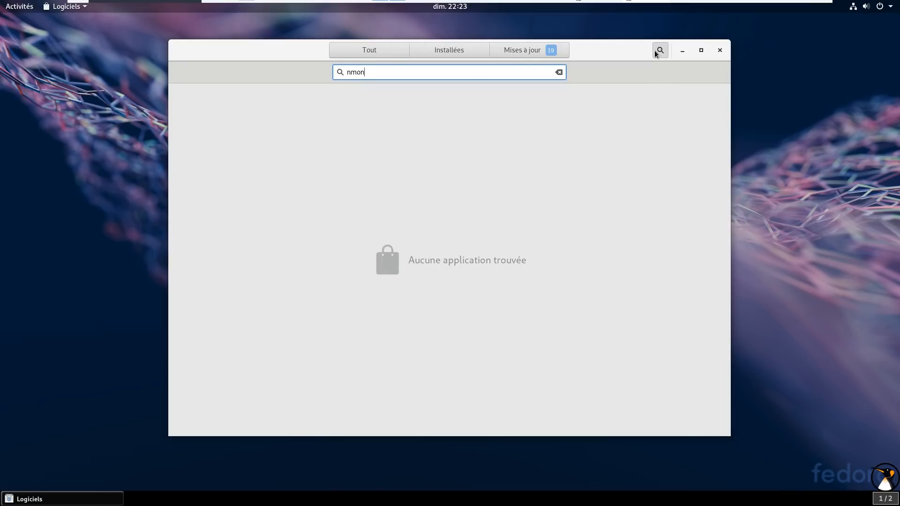
Step: Search the catalogue for "gnome-pac" and install GNOME Paquets
key("BackSpace")
key("BackSpace")
key("BackSpace")
key("BackSpace")
type("gnome-pac")
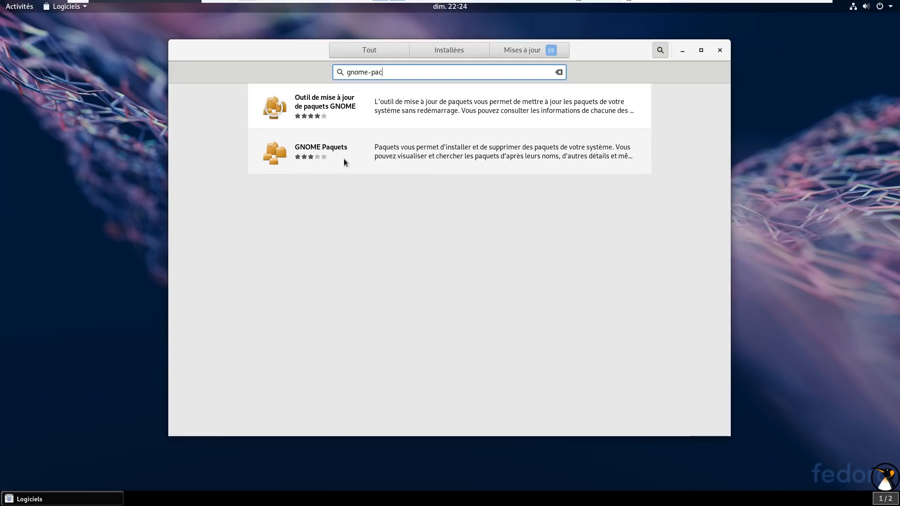
left_click(358, 139)
left_click(284, 117)
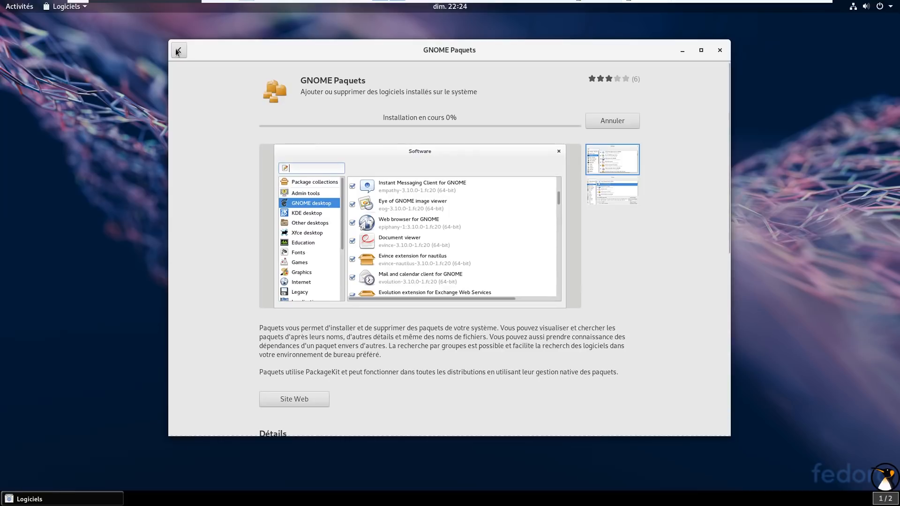
Step: Return to the search results and install Outil de mise à jour de paquets GNOME
left_click(179, 50)
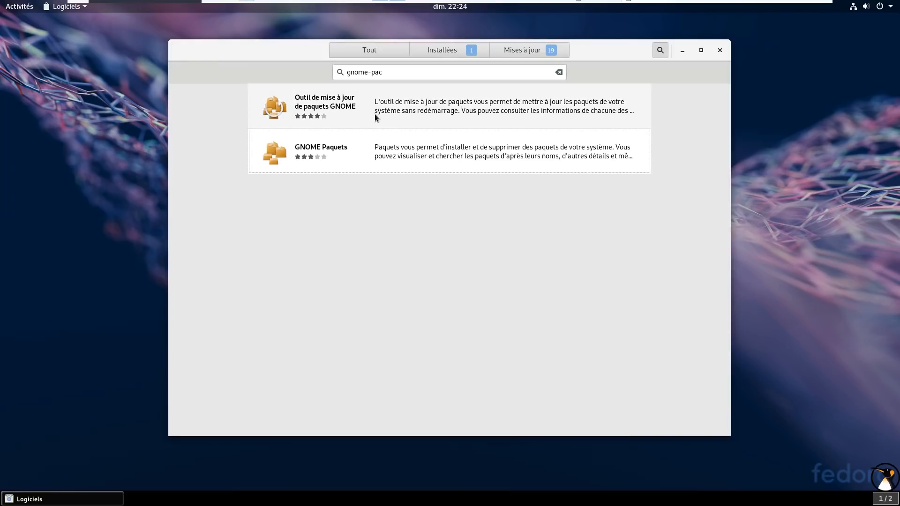
left_click(539, 112)
left_click(282, 122)
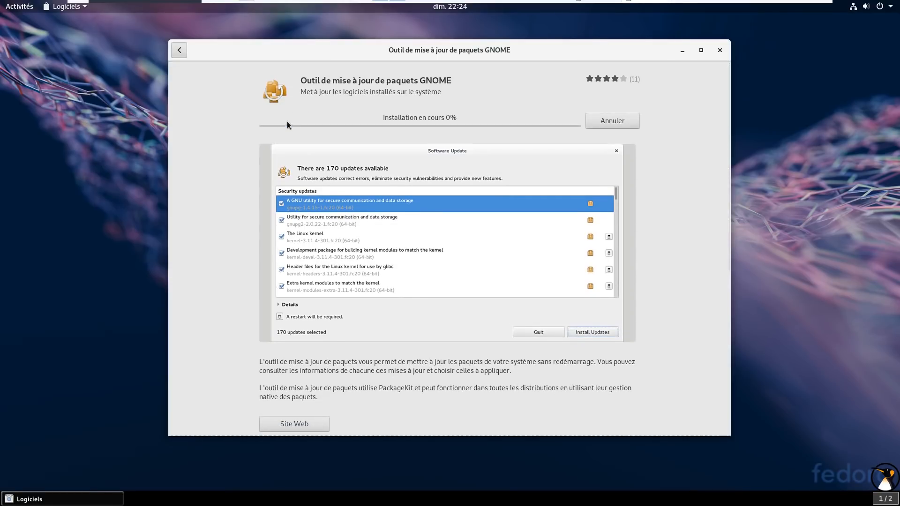
Step: Launch GNOME Paquets from its catalogue page, close Logiciels and place the Paquets window near the middle of the desktop
left_click(179, 51)
left_click(396, 160)
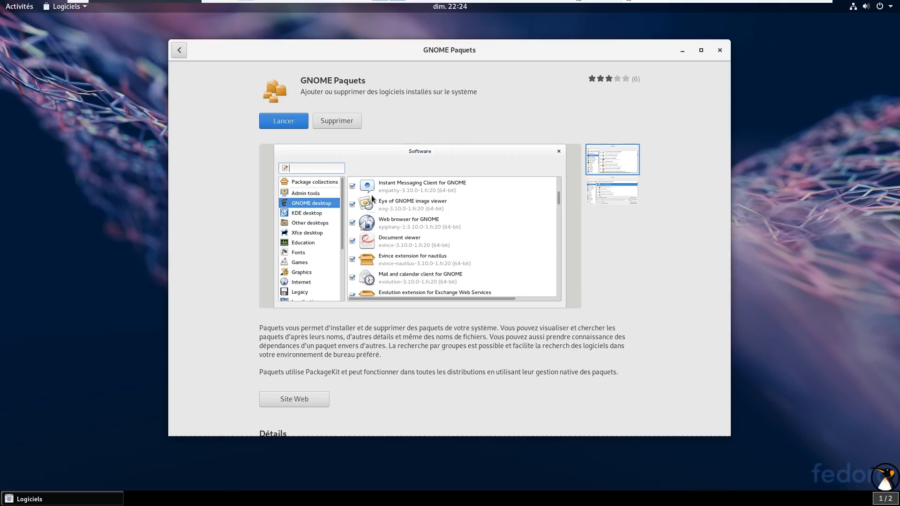
left_click(307, 124)
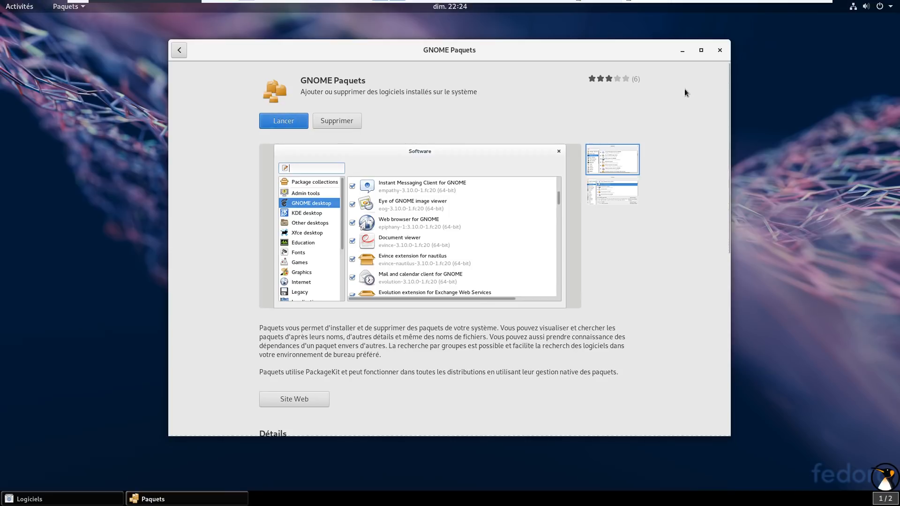
left_click(718, 52)
left_click_drag(111, 28, 330, 89)
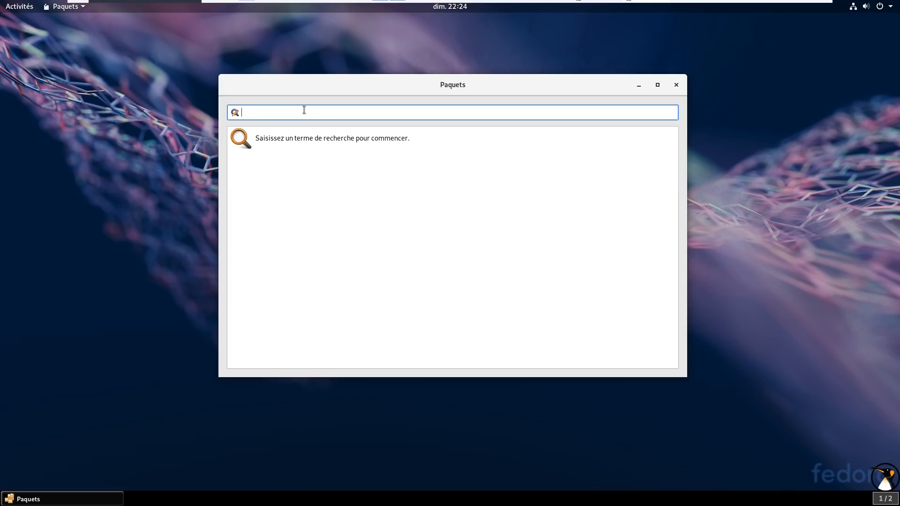
Step: Search Paquets for htop and mark the htop-2.2.0-2.fc29 package for installation
type("htop")
key("Return")
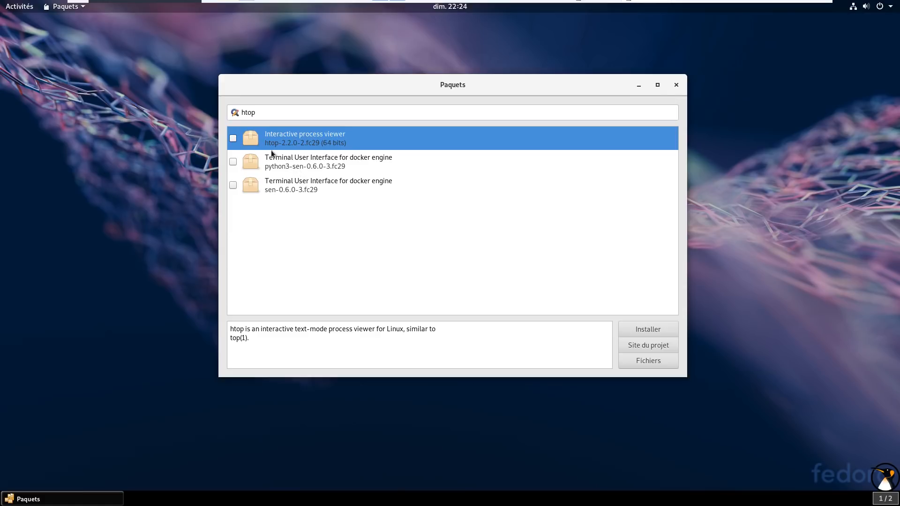
left_click(232, 139)
Step: Look up the nmon package and its details, and apply the pending htop installation
type("nmon")
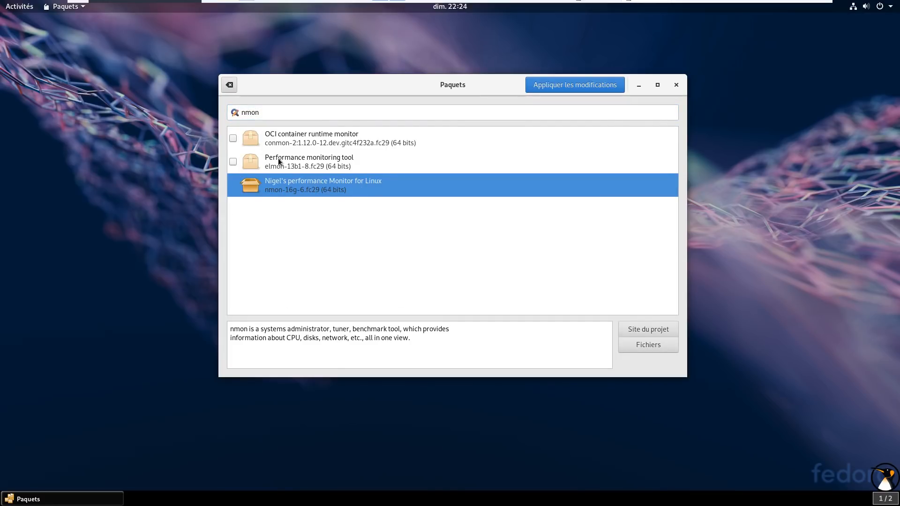
left_click(277, 160)
left_click(282, 189)
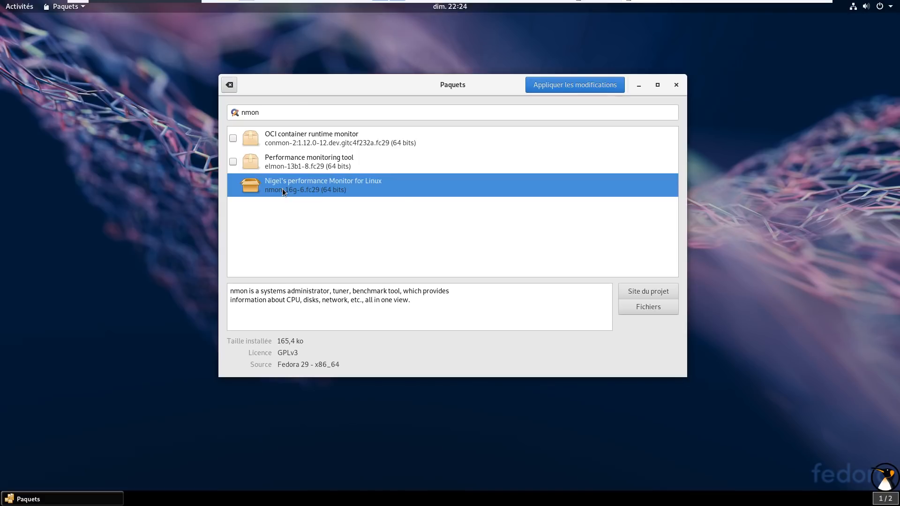
double_click(278, 111)
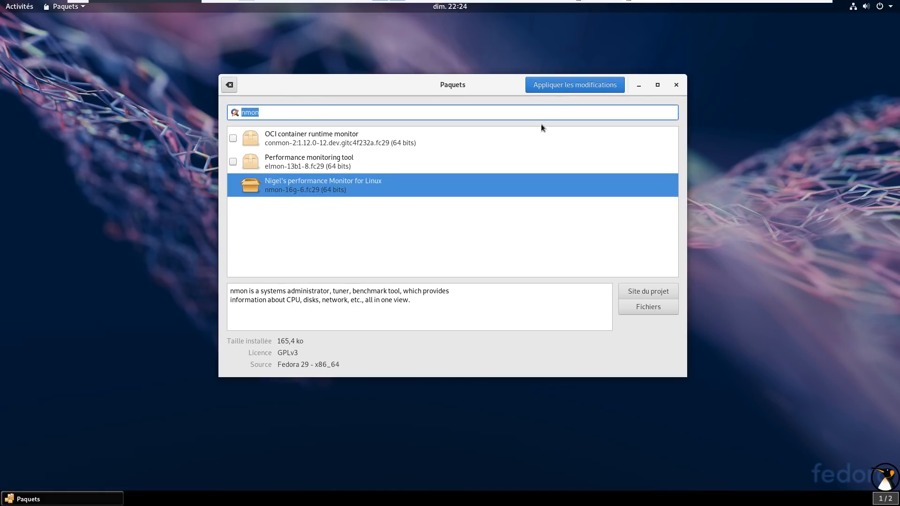
left_click(558, 87)
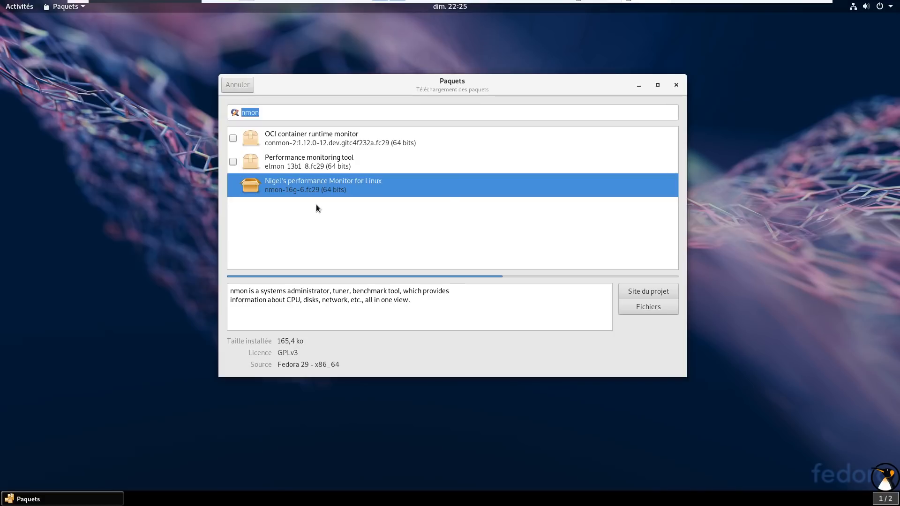
Step: Open a terminal, run htop to check the installation, and quit it
left_click(12, 7)
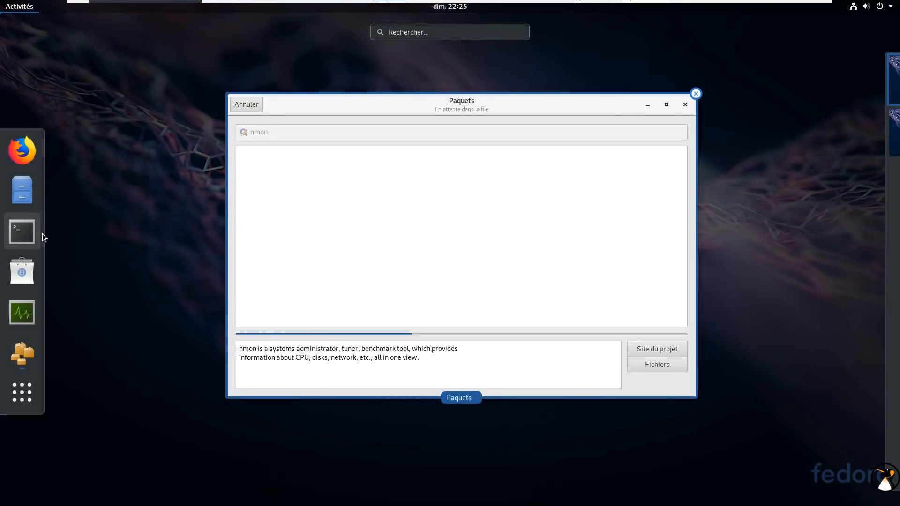
left_click(26, 230)
type("htop")
key("Return")
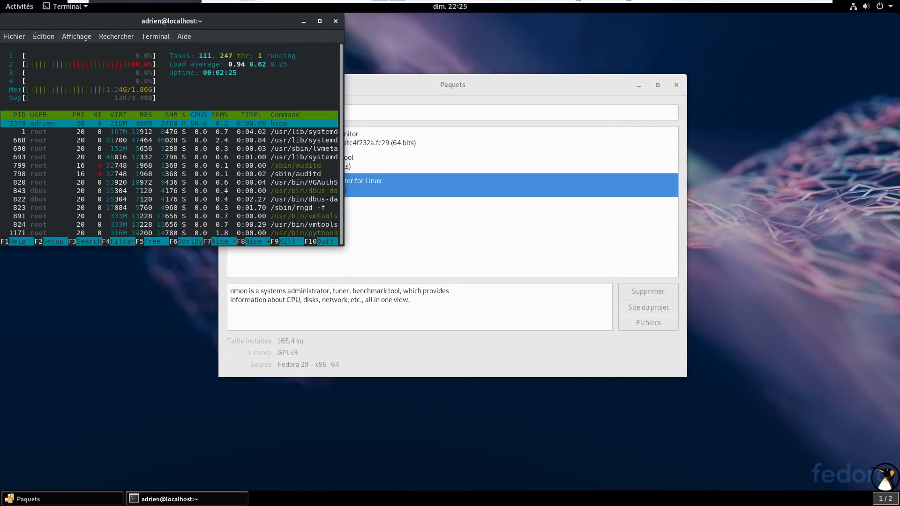
key("q")
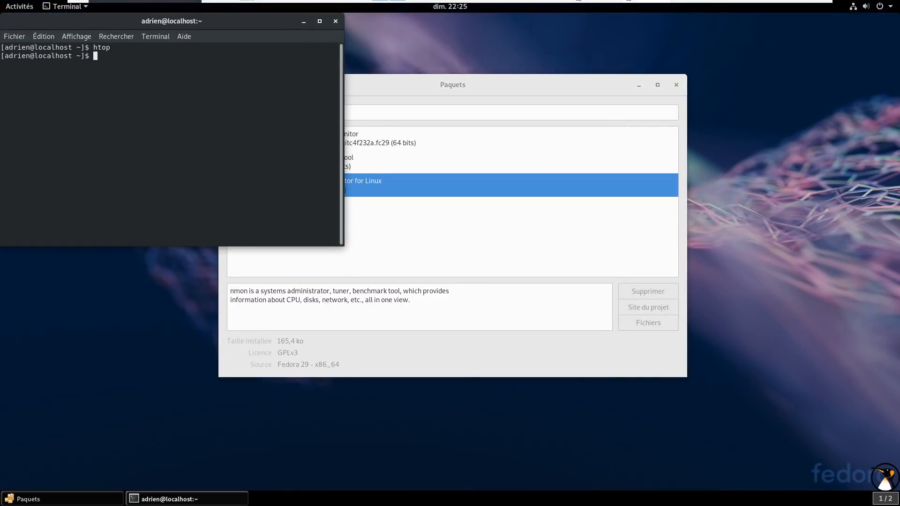
Step: Search Paquets for htop, uninstall the htop package, confirm the removal and authenticate with the account password
left_click(448, 112)
type("htop")
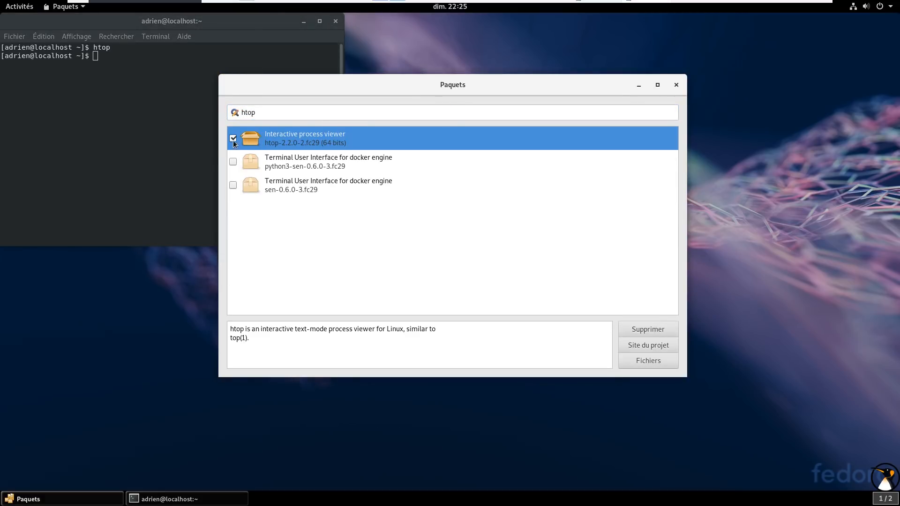
left_click(233, 138)
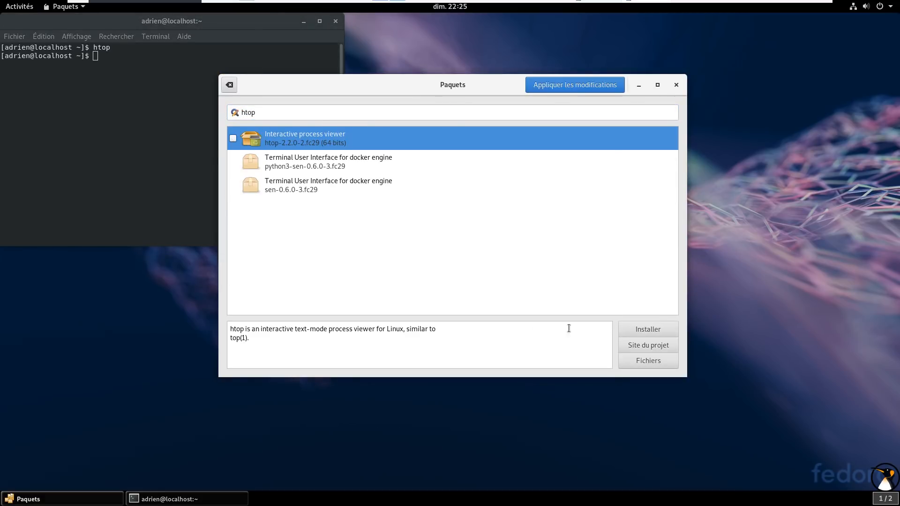
left_click(581, 84)
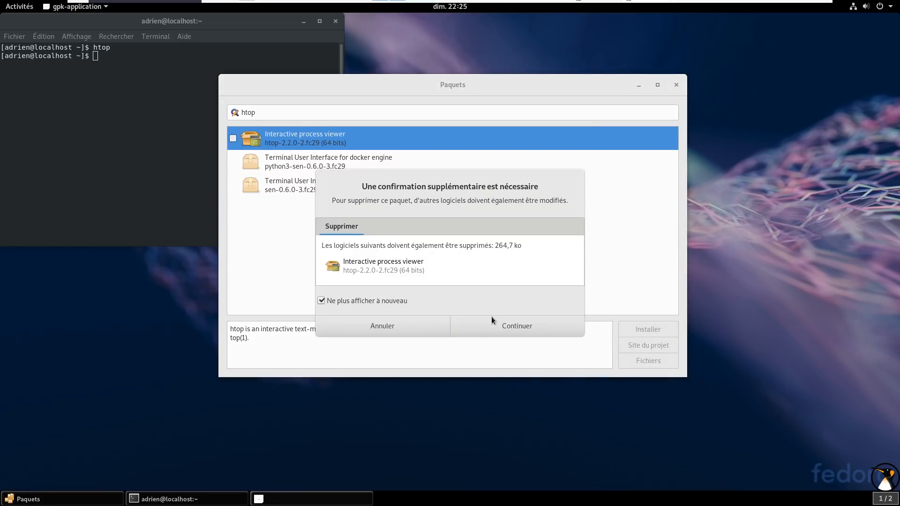
left_click(512, 328)
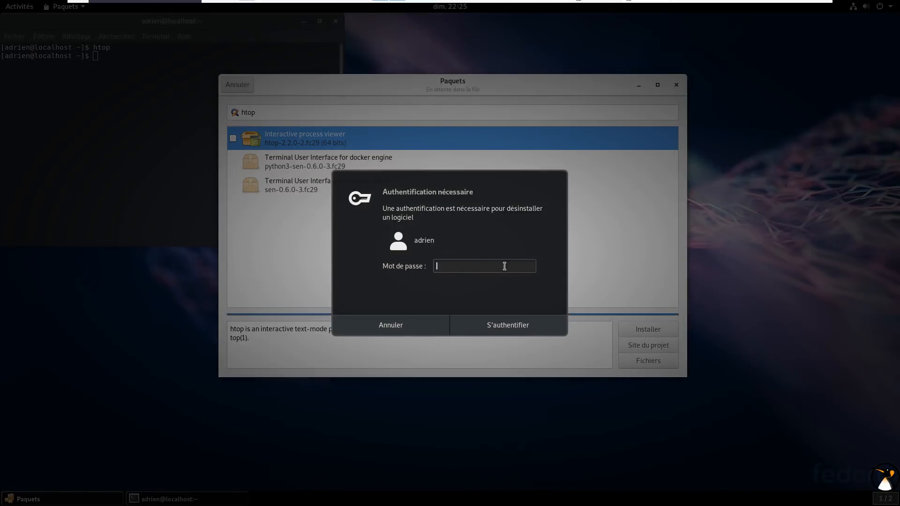
type("••••••••••••")
key("Return")
Step: Run htop again in the terminal to check that the package is removed
left_click(110, 161)
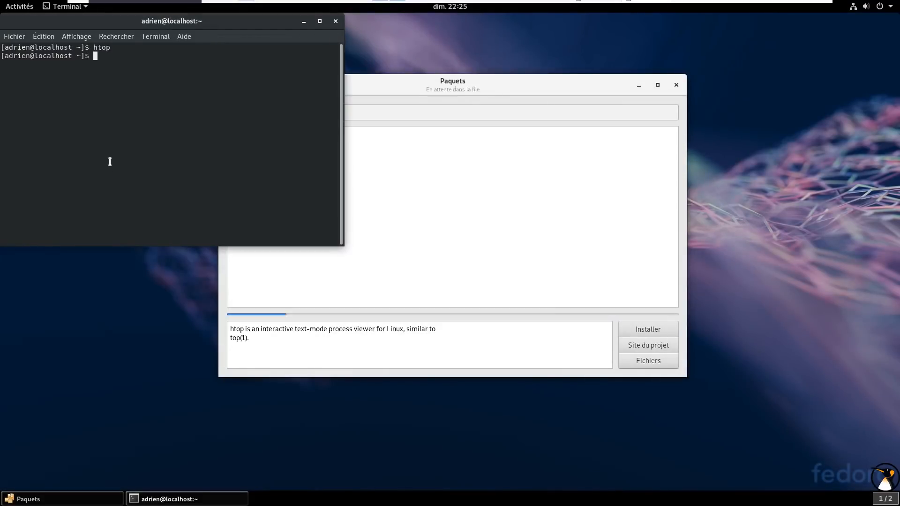
key("Up")
key("Return")
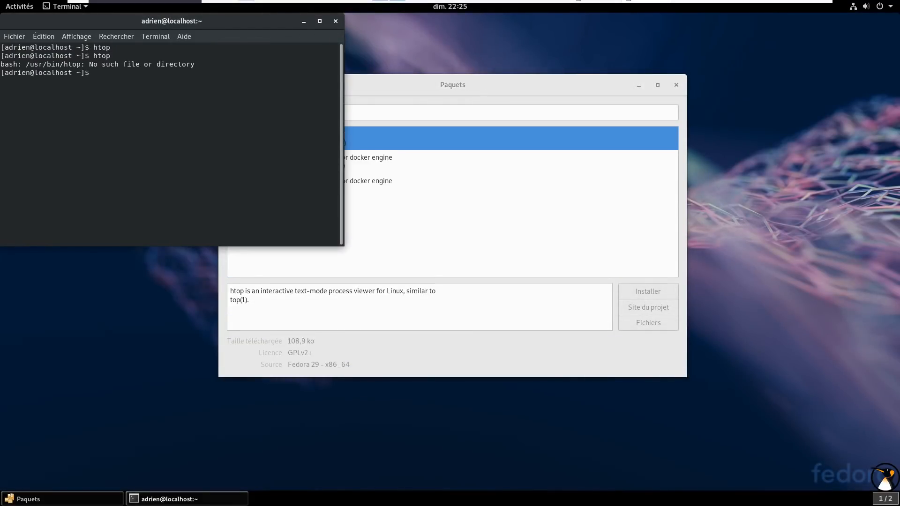
Step: Close the terminal and the Paquets window
left_click(335, 22)
left_click_drag(359, 82, 398, 80)
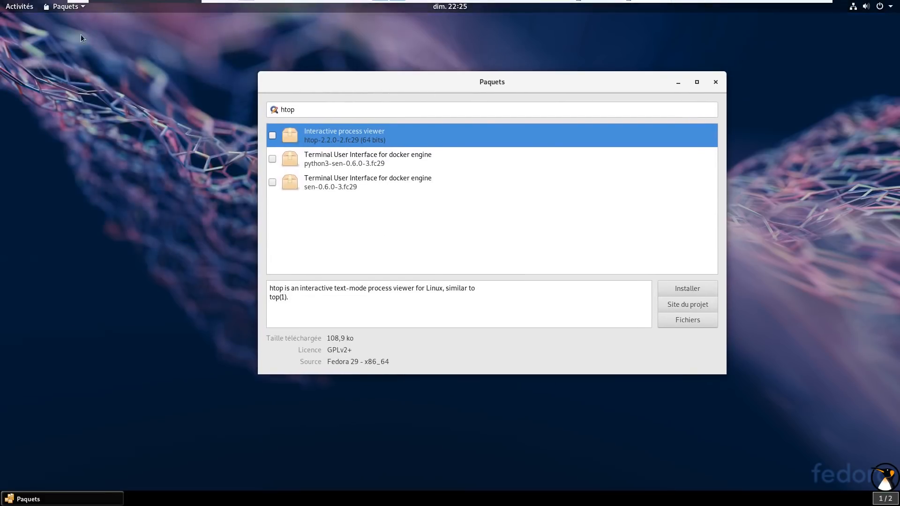
left_click(715, 82)
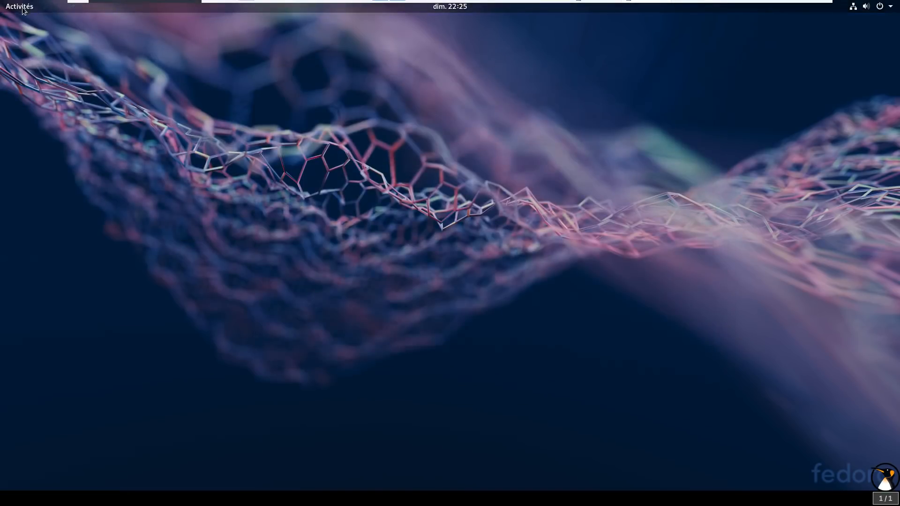
Step: Open Outil de mise à jour de paquets, enlarge its window to show the update list and reposition it
mouse_move(0, 0)
left_click(22, 373)
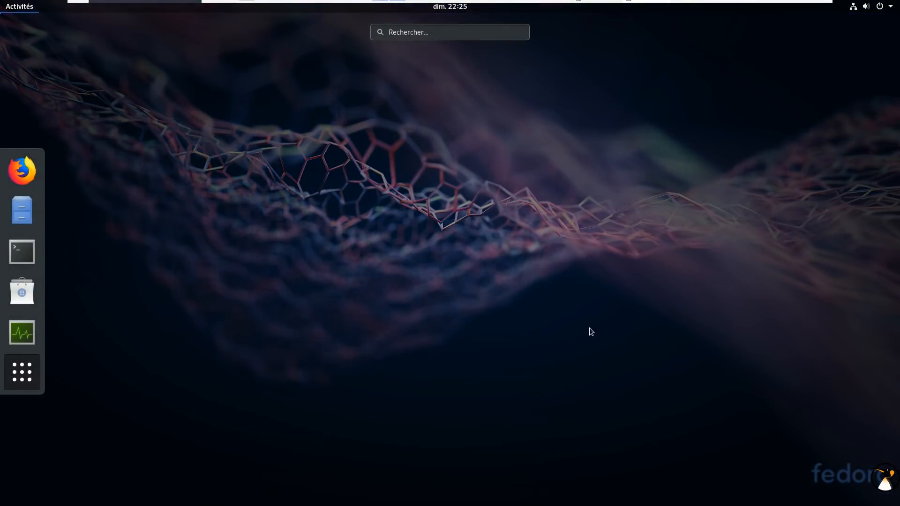
left_click(500, 404)
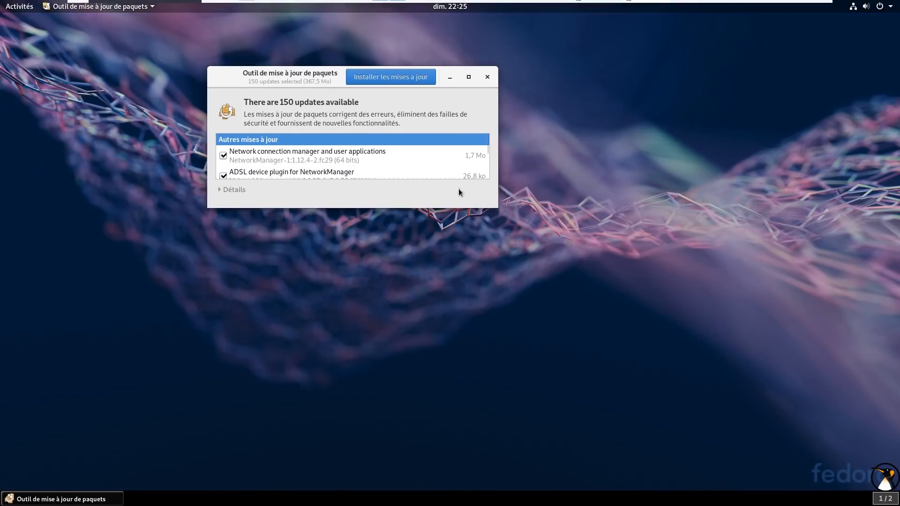
left_click_drag(496, 207, 784, 444)
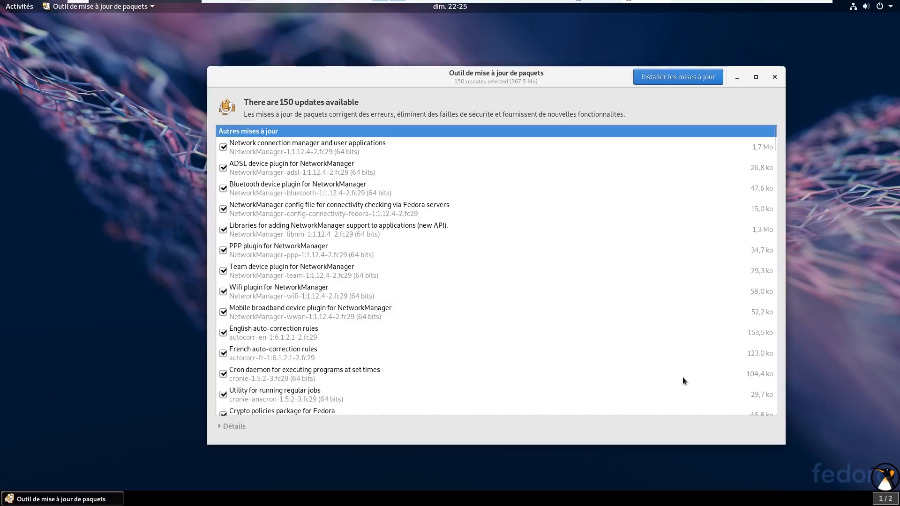
left_click_drag(353, 86, 289, 55)
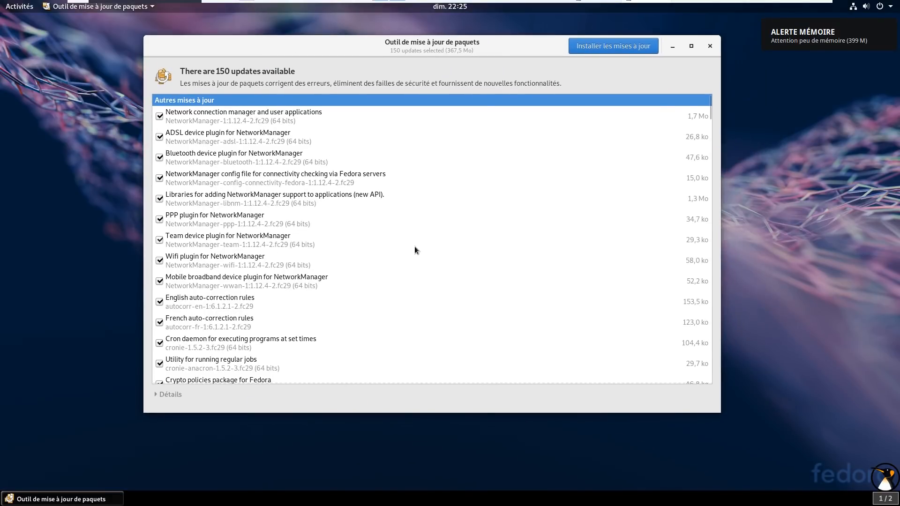
Step: Quit Outil de mise à jour de paquets and open the activities overview
left_click(107, 7)
left_click(108, 33)
key("super")
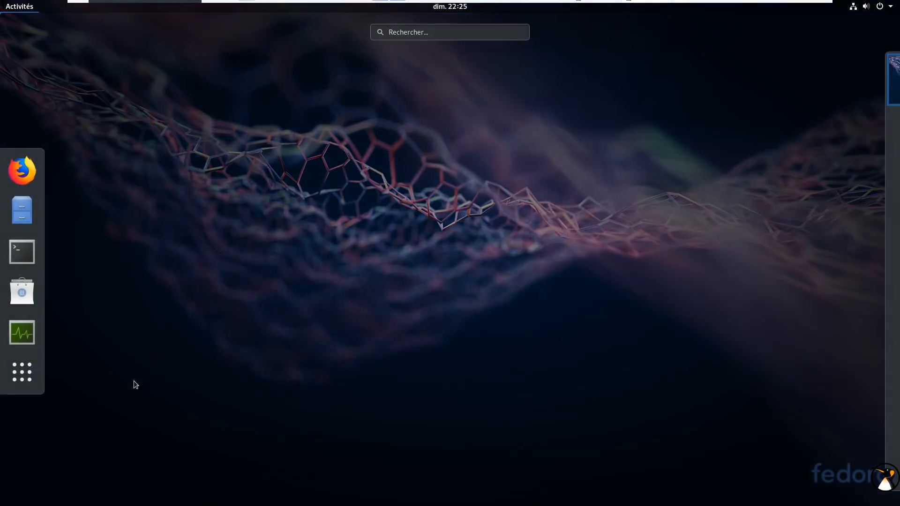
Step: Open Paquets and display its package sources in a repositioned, enlarged window showing the full list
key("super+a")
left_click(688, 407)
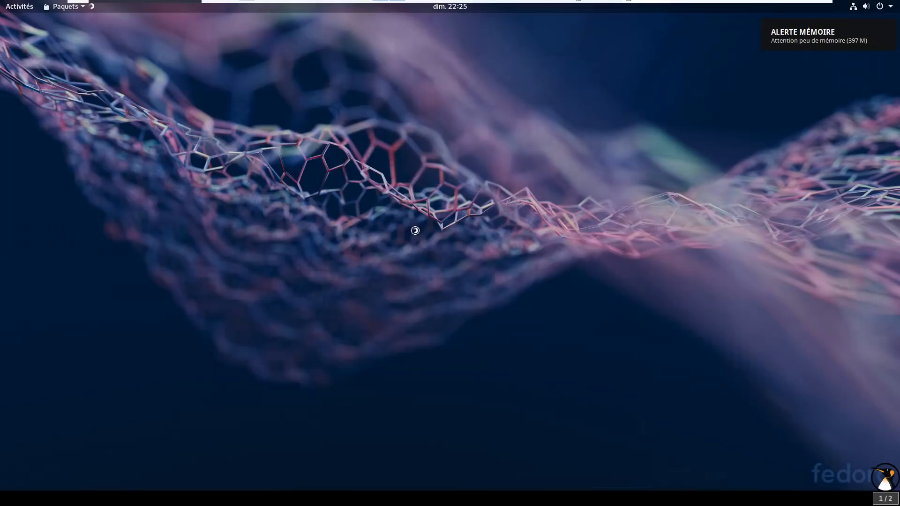
left_click(239, 103)
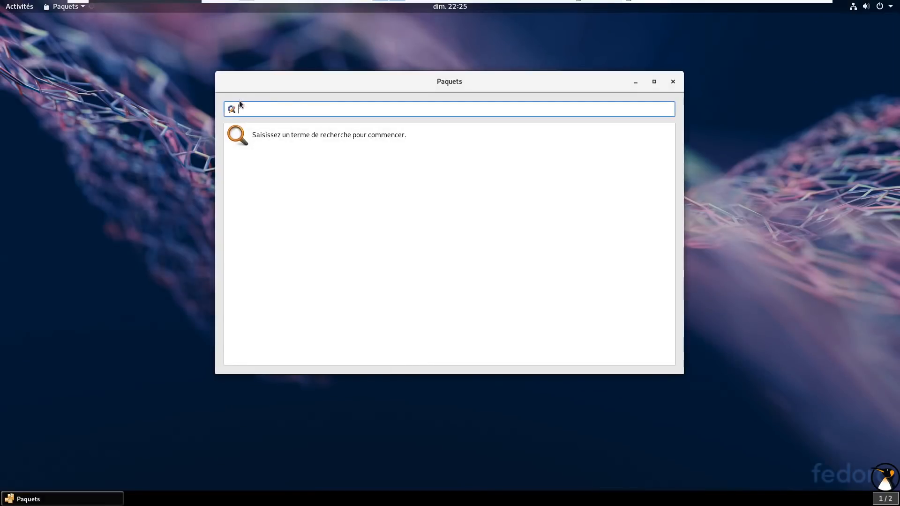
left_click(60, 9)
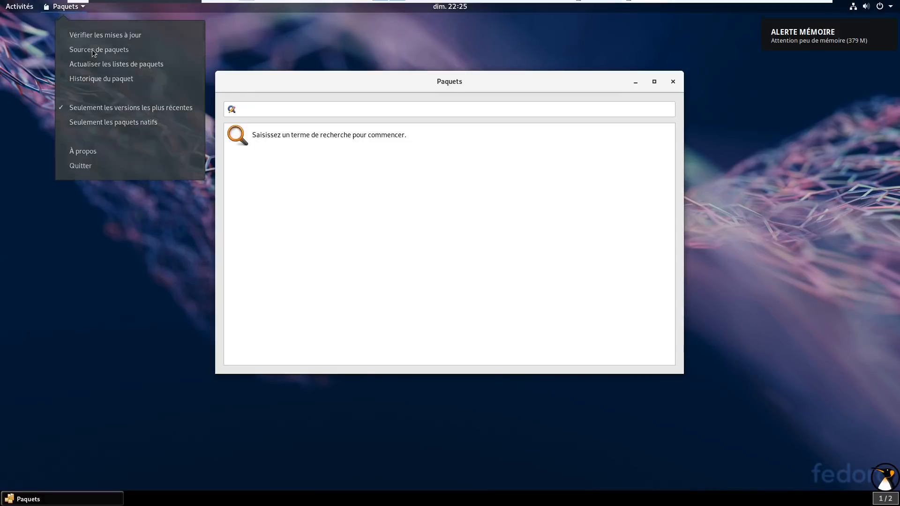
left_click(92, 49)
left_click_drag(123, 29, 360, 99)
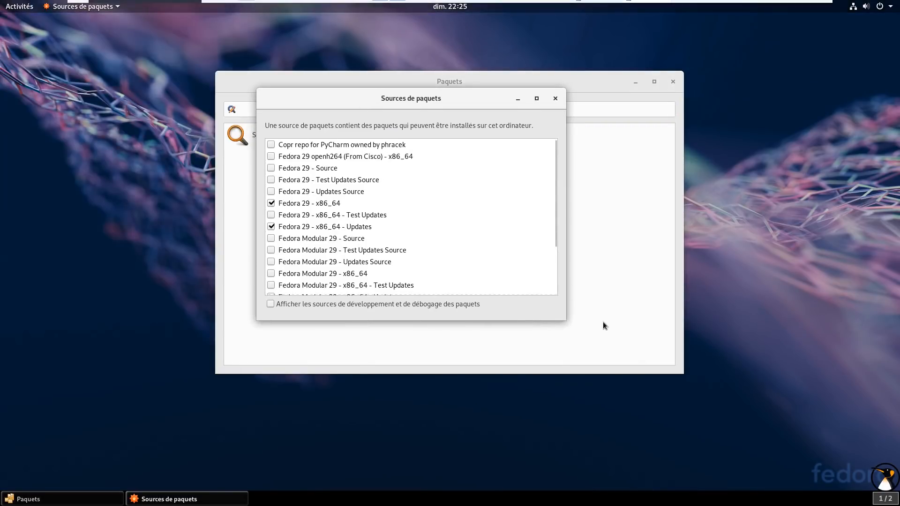
left_click_drag(565, 319, 684, 433)
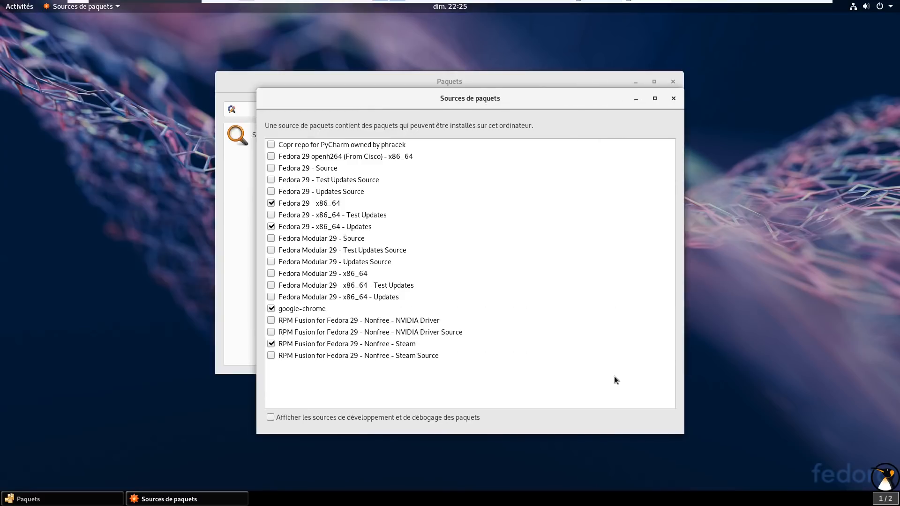
Step: Disable the google-chrome package source, authenticating with the account password, and close the sources window
left_click(271, 308)
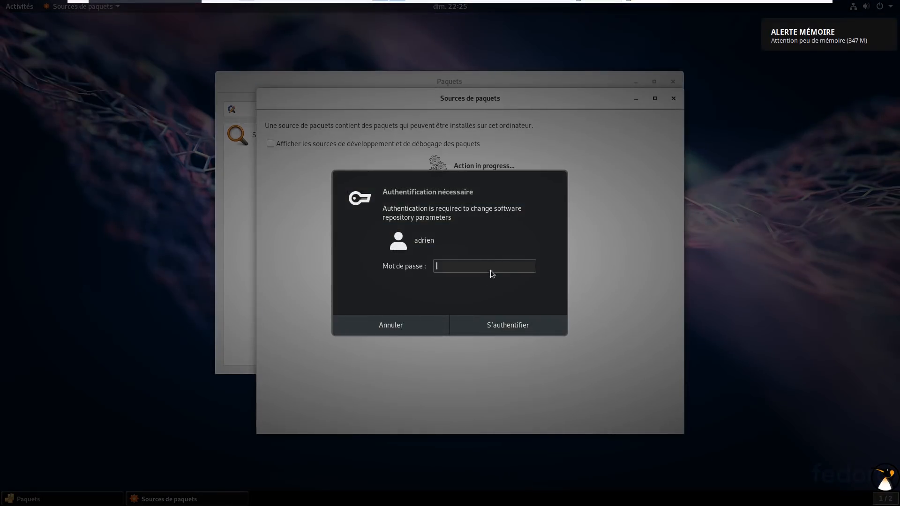
type("************")
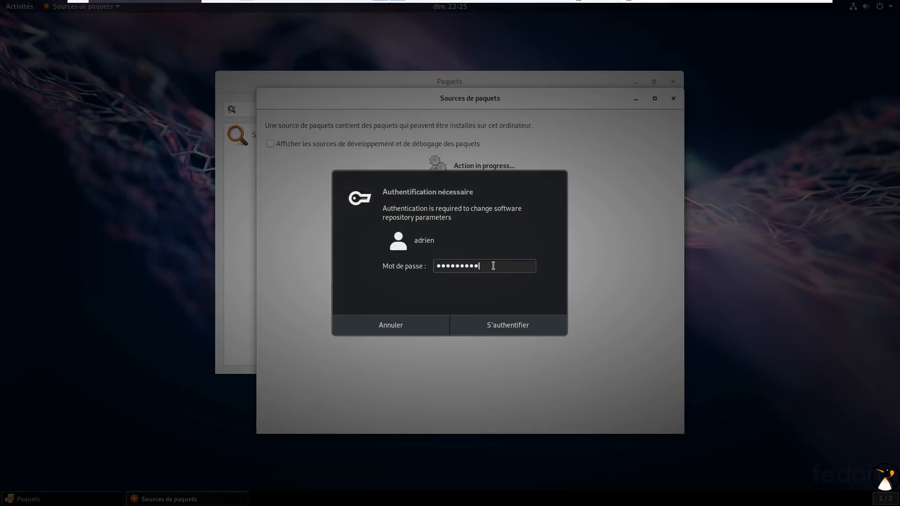
key("Return")
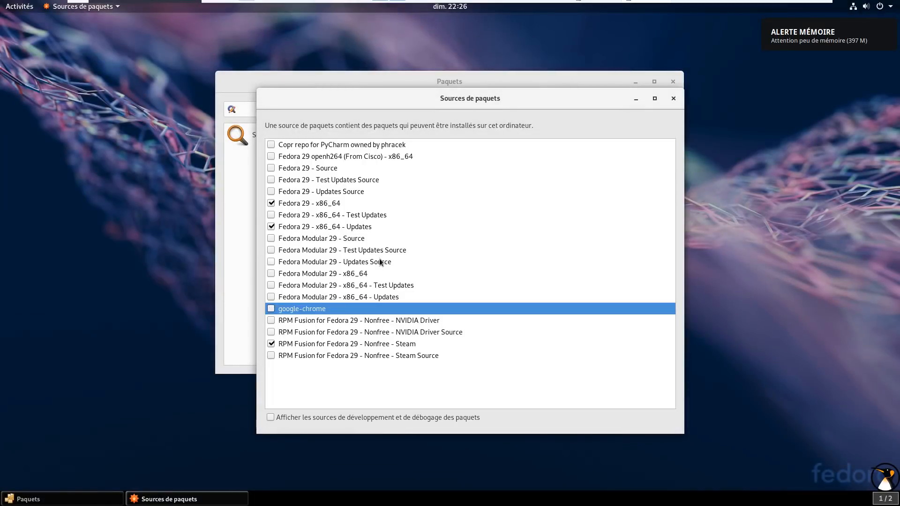
left_click(674, 99)
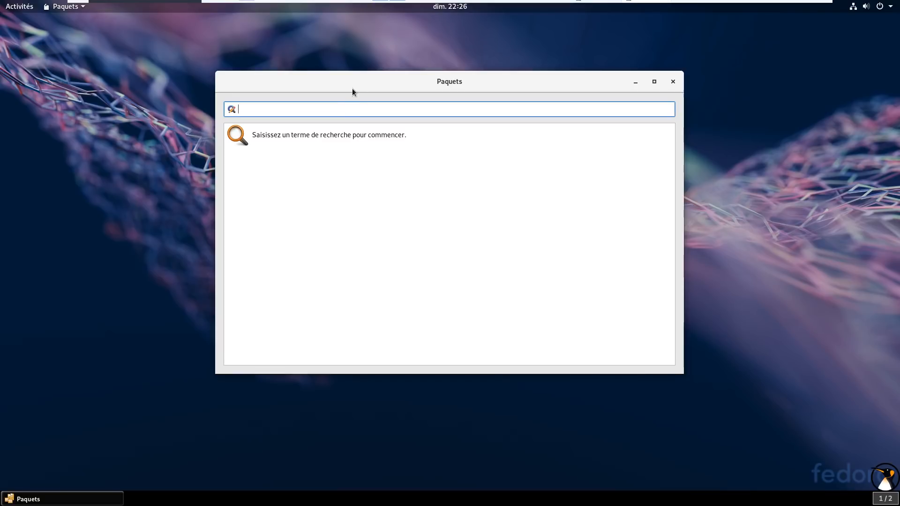
Step: Reopen the package sources to review the enabled repositories down to the end of the list and close them
left_click(49, 7)
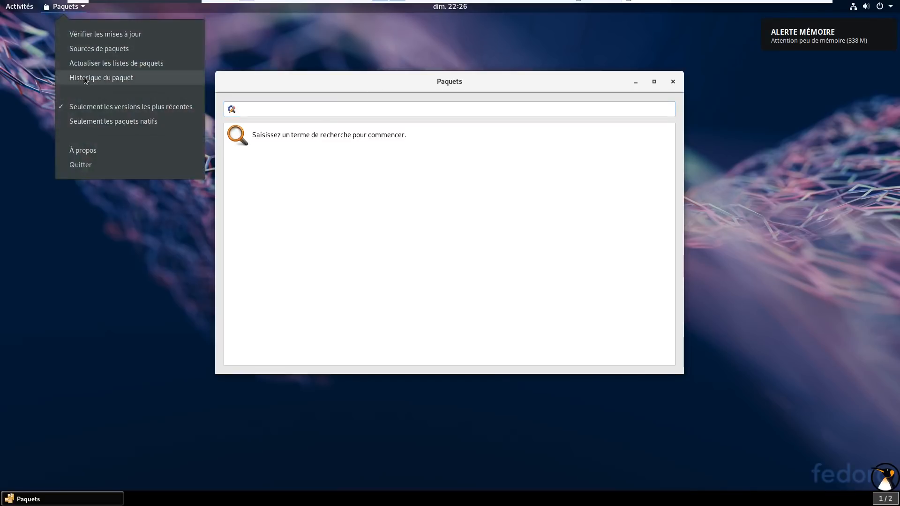
left_click(101, 52)
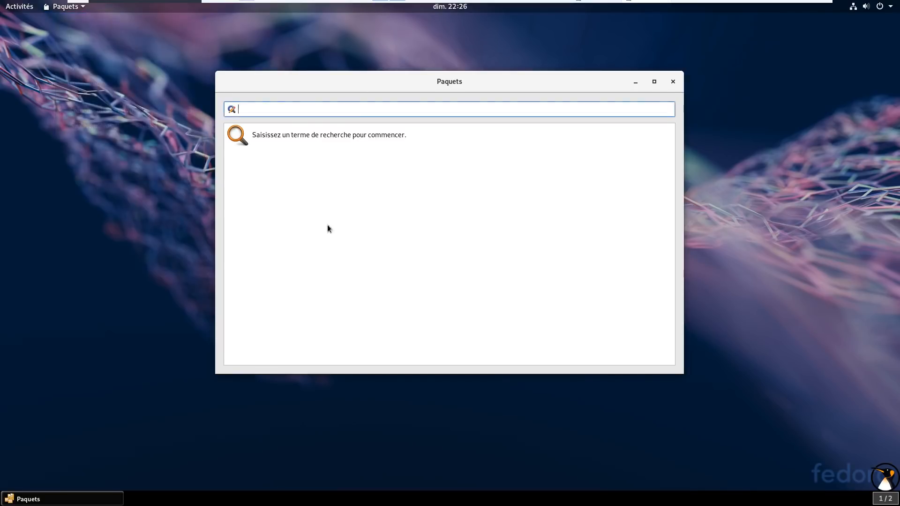
scroll(96, 135, "down", 3)
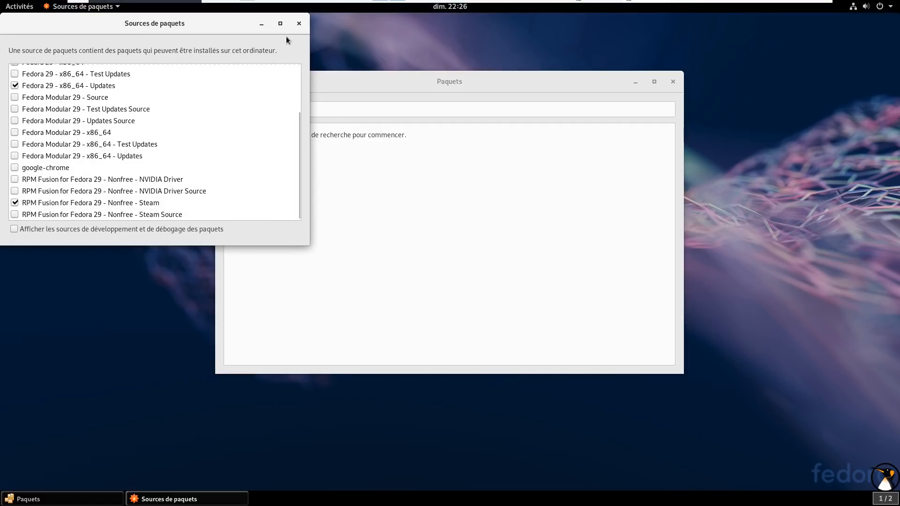
left_click(298, 24)
Step: Search the packages by description for steam and clear the search text
type("steam")
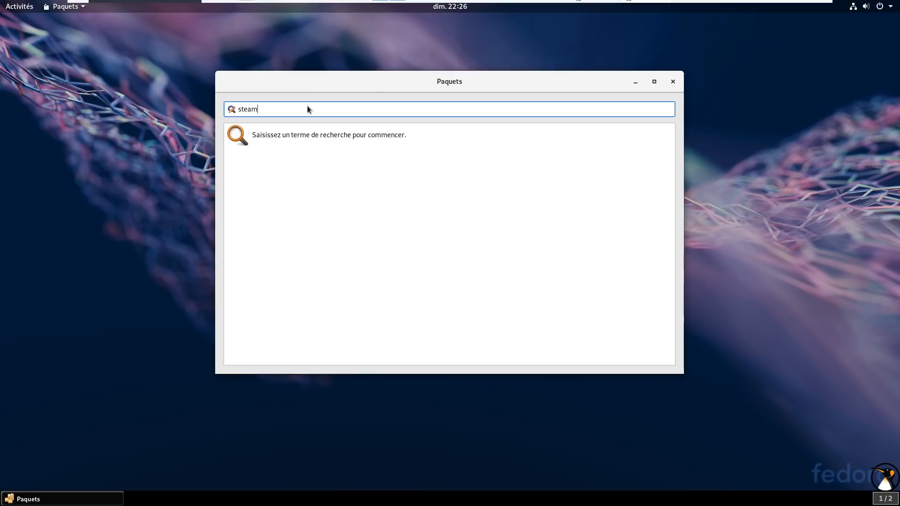
key("Return")
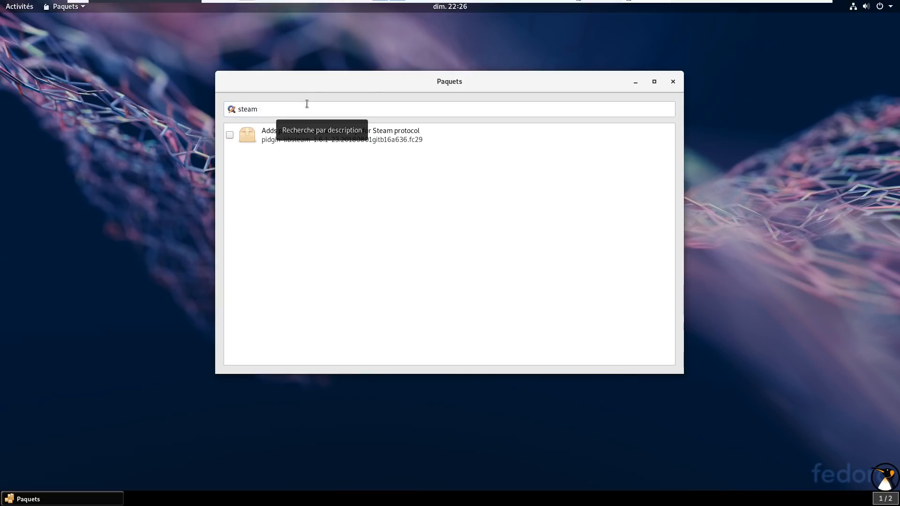
left_click_drag(383, 80, 427, 88)
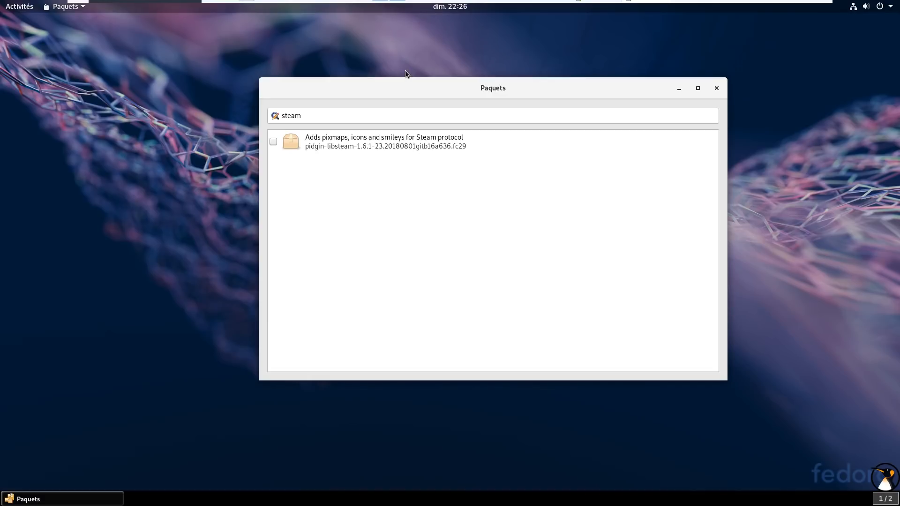
double_click(340, 117)
key("BackSpace")
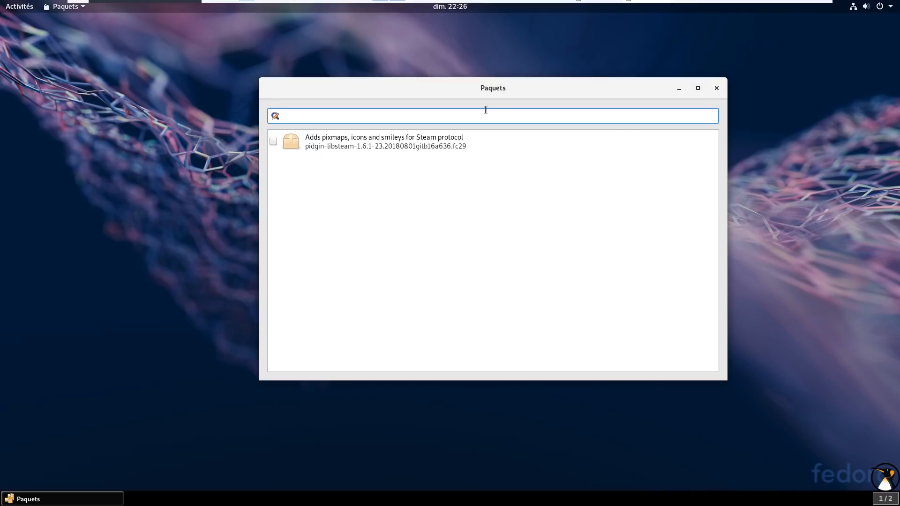
Step: Restrict the Paquets results to native packages with the Seulement les paquets natifs option
left_click(66, 6)
left_click(66, 9)
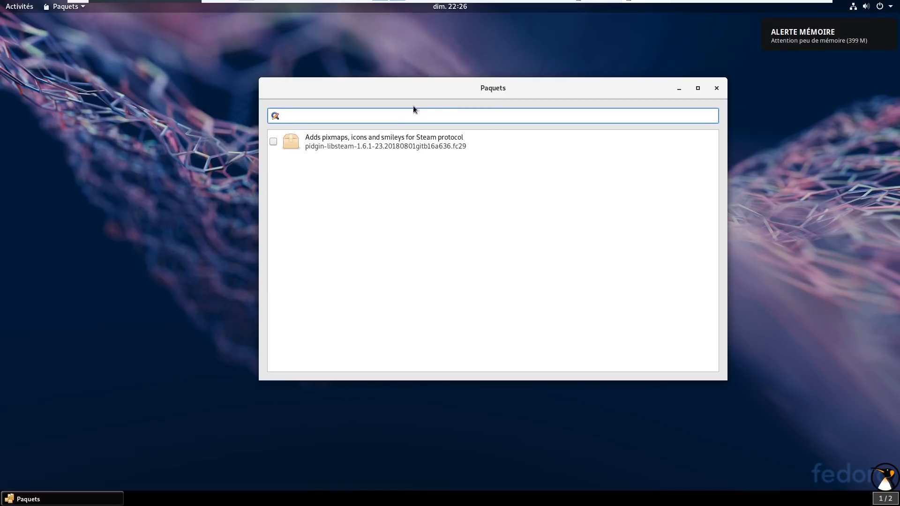
left_click(57, 9)
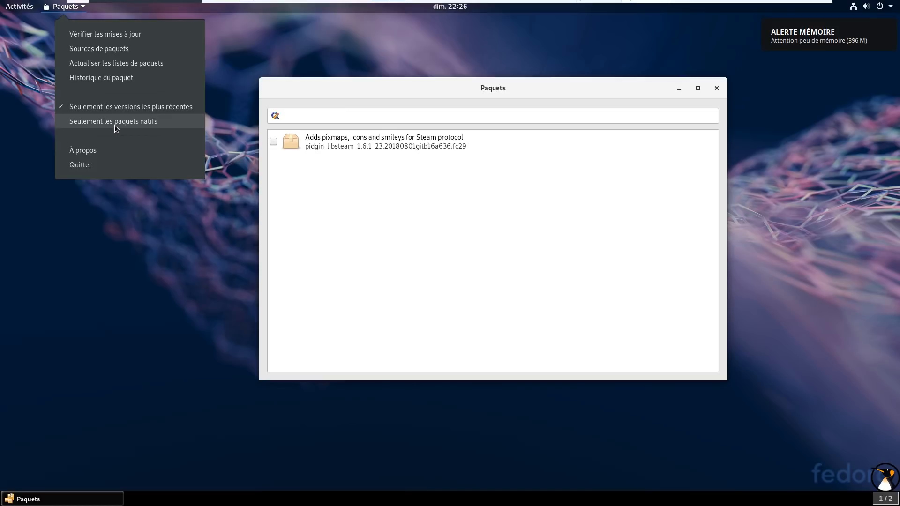
left_click(133, 125)
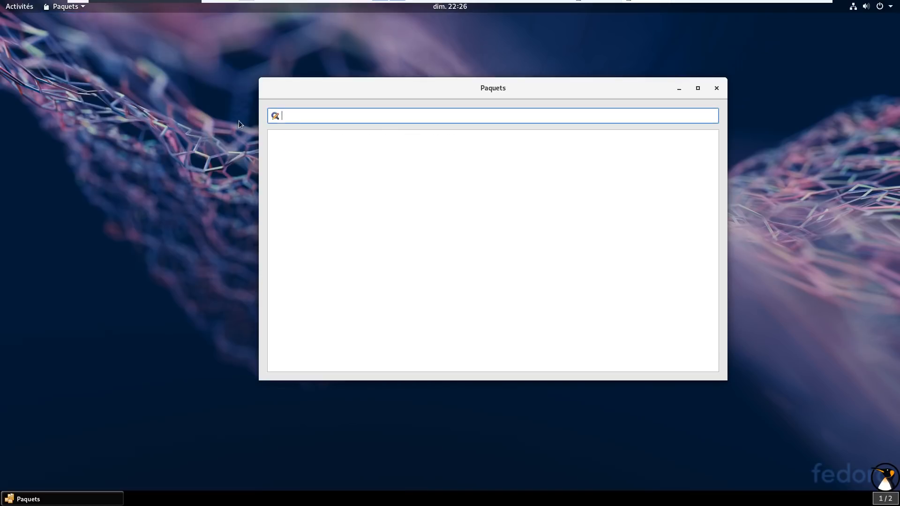
Step: Switch the search mode to Recherche par nom and search the packages for steam
left_click(275, 115)
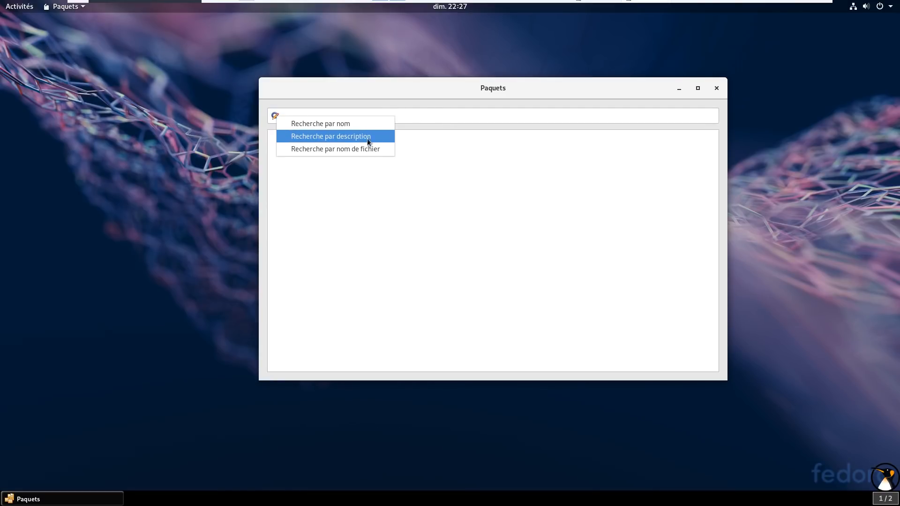
left_click(365, 123)
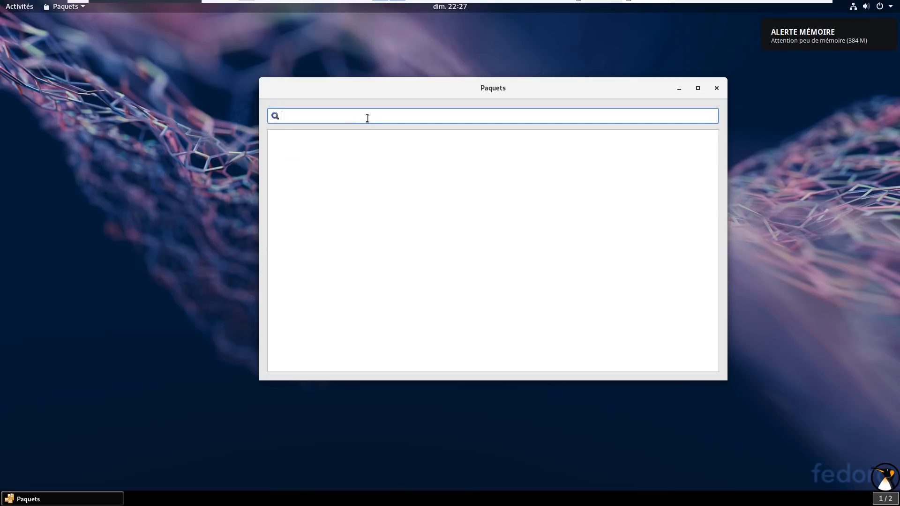
type("steam")
key("Return")
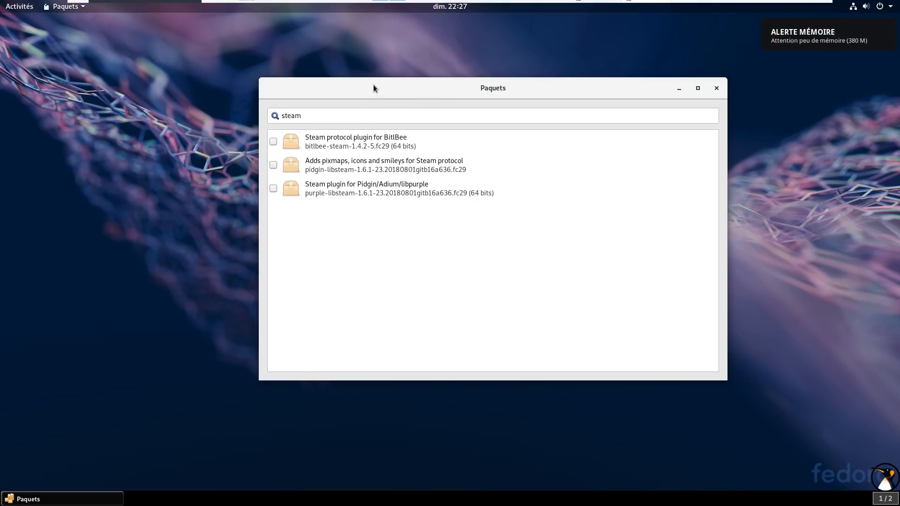
left_click_drag(360, 88, 399, 86)
Step: View the À propos information of Paquets and close the application
left_click(66, 6)
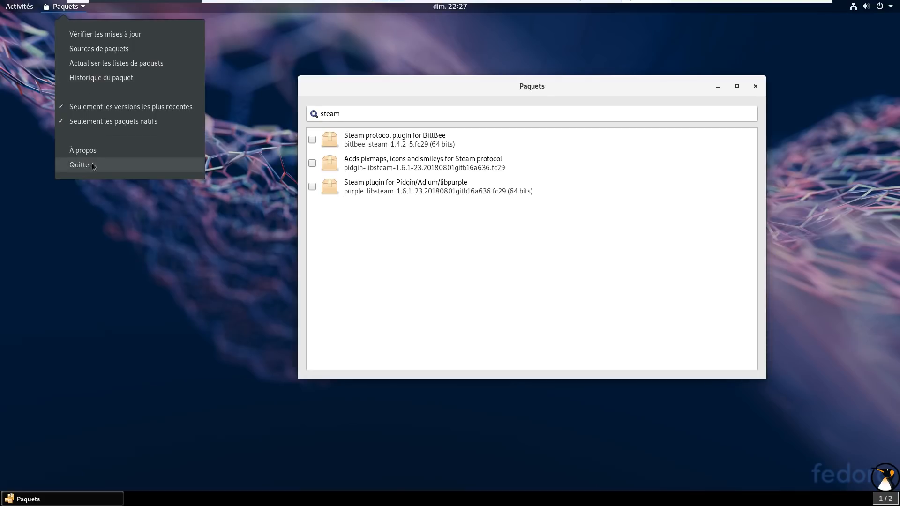
left_click(103, 150)
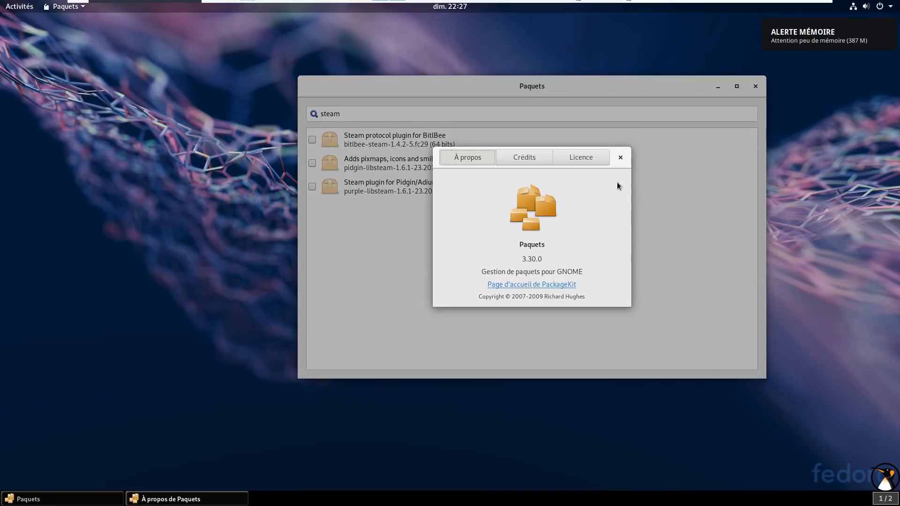
left_click(620, 157)
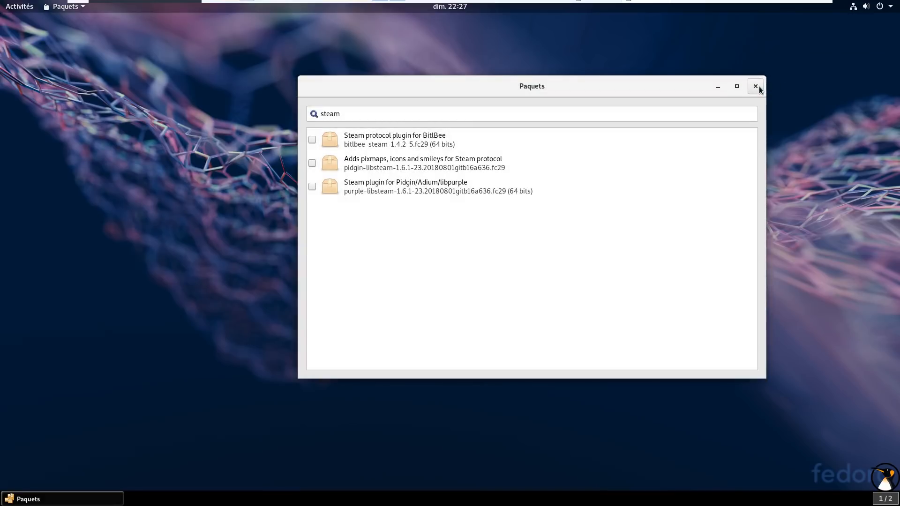
left_click(756, 86)
Step: Shut down the Fedora virtual machine and take VMware Workstation out of full-screen view
left_click(882, 7)
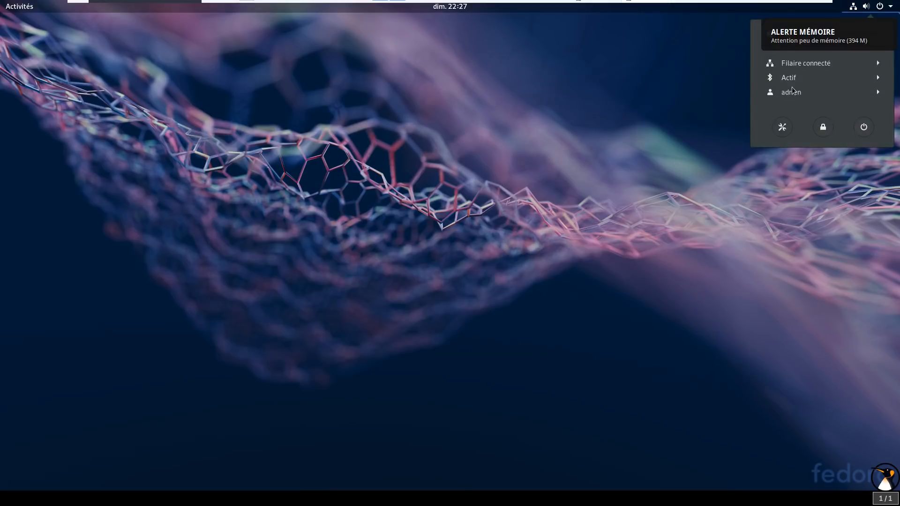
left_click(859, 127)
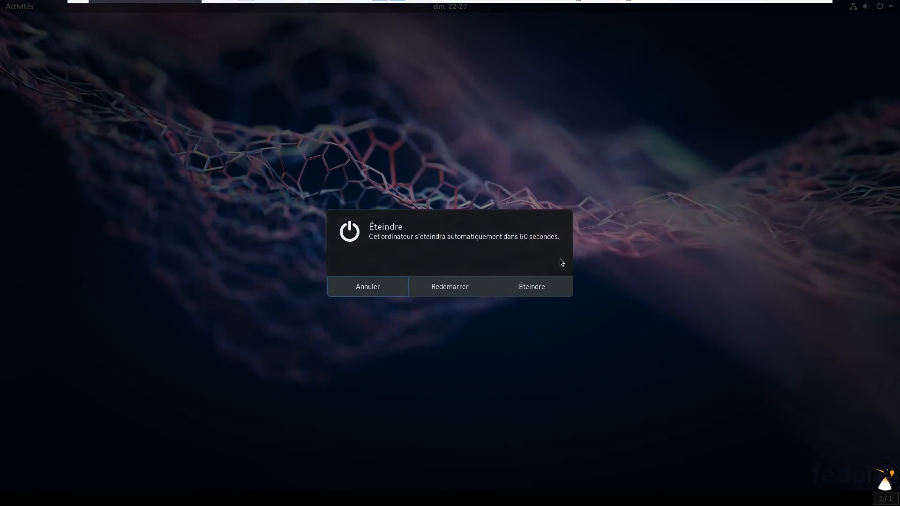
left_click(529, 284)
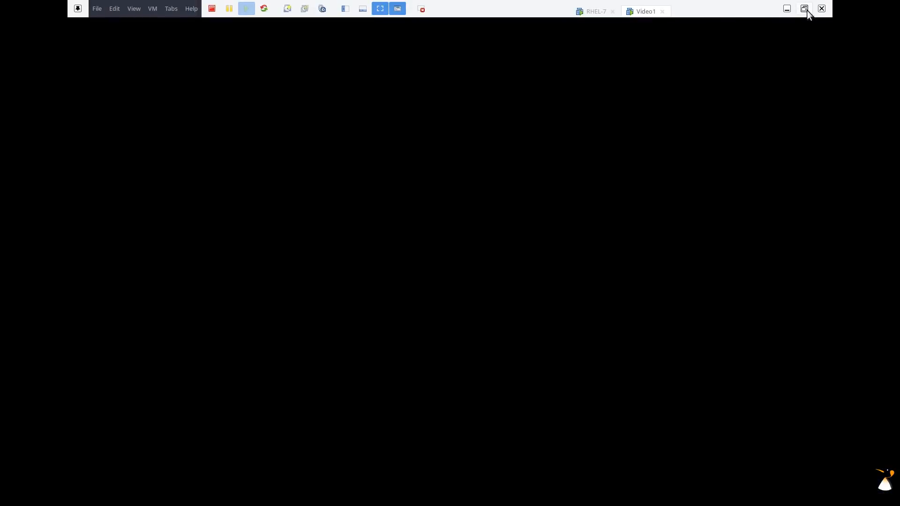
left_click(806, 10)
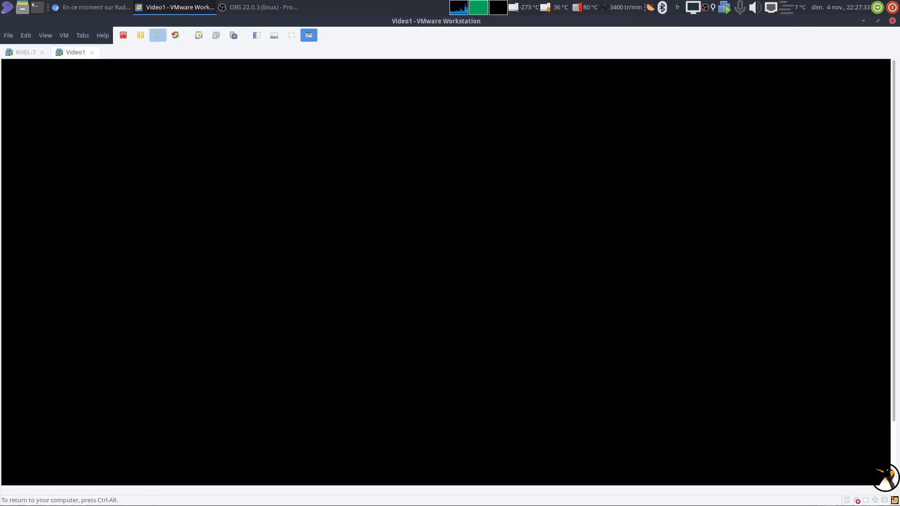